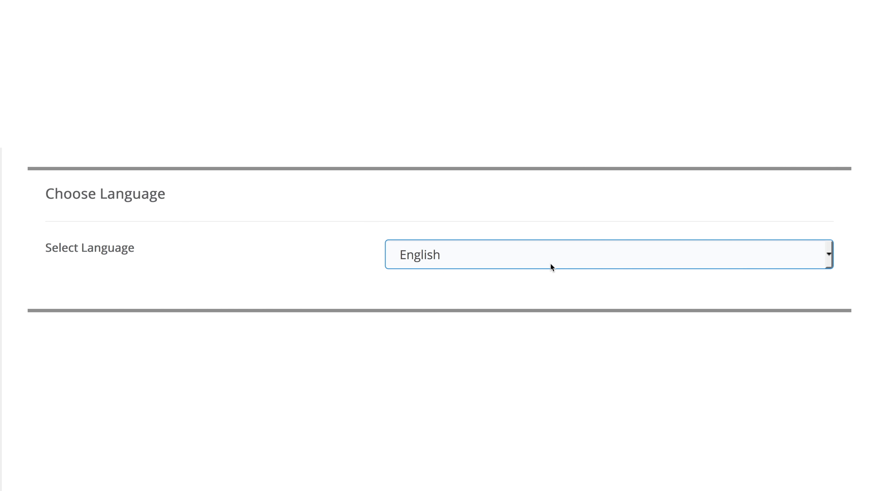
- Browse the language list but keep English, with the Loginizer plugin left selected
scroll(549, 264, down, 2)
scroll(550, 265, down, 5)
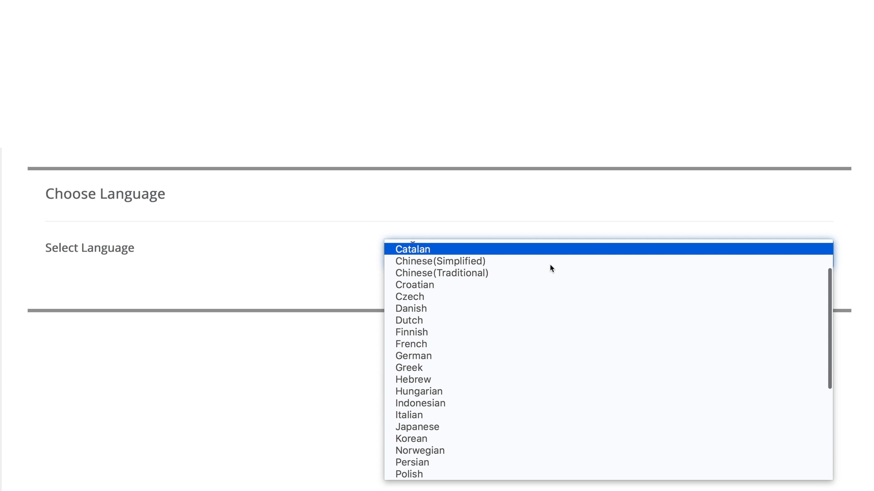
scroll(550, 265, down, 4)
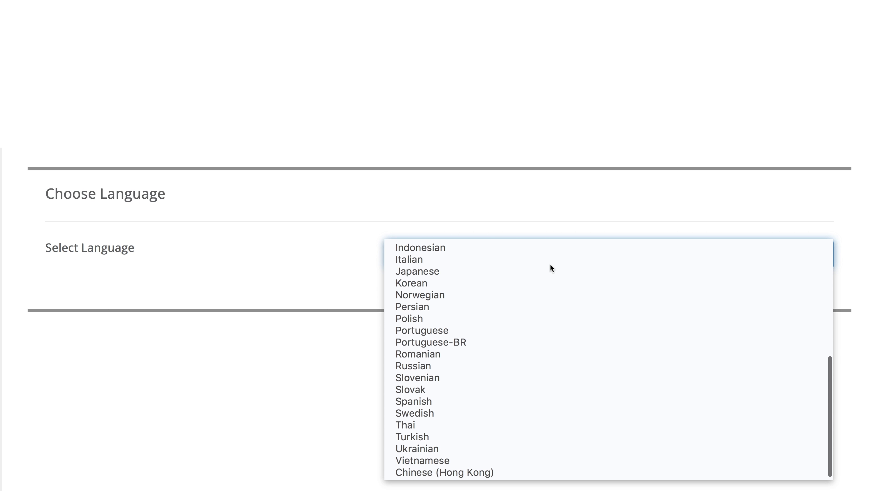
scroll(551, 268, up, 8)
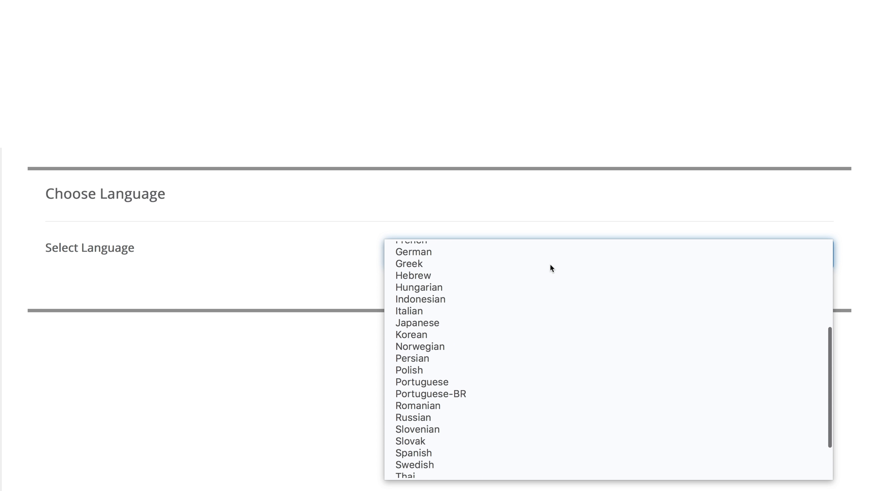
key(Escape)
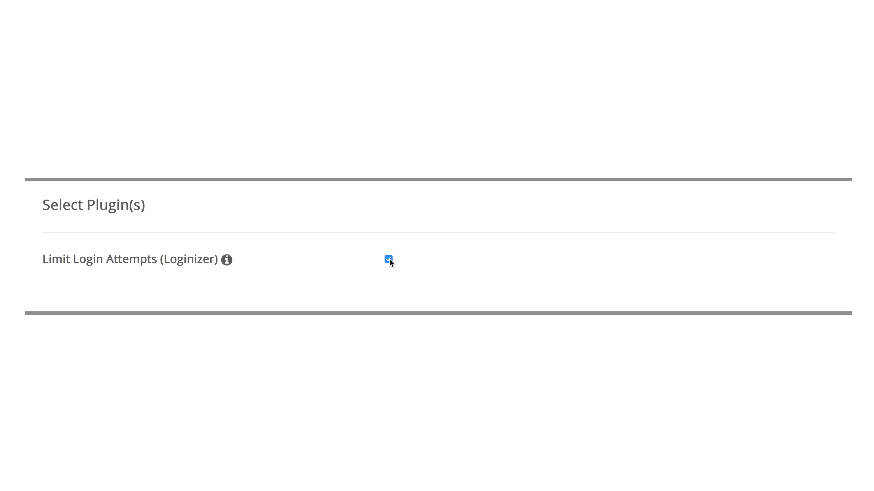
- Change the database name to wpabsol and the table prefix to wpabsolute_
mouse_move(225, 258)
scroll(397, 277, down, 3)
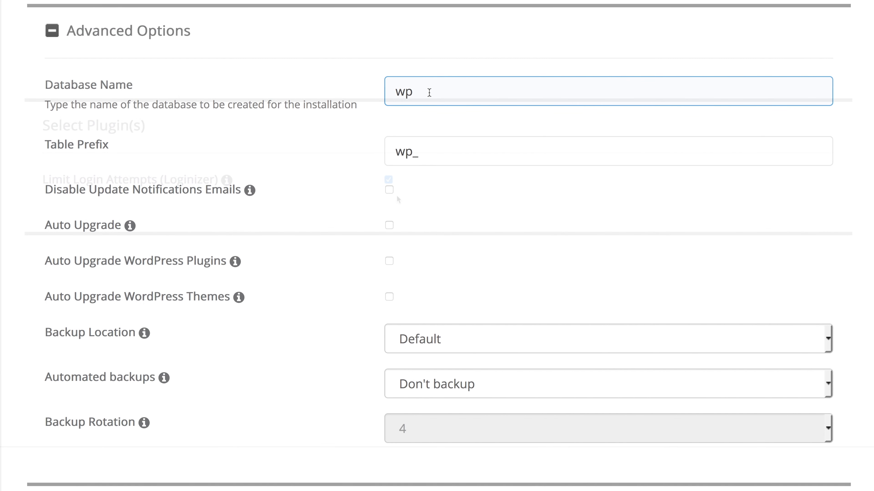
text(absol)
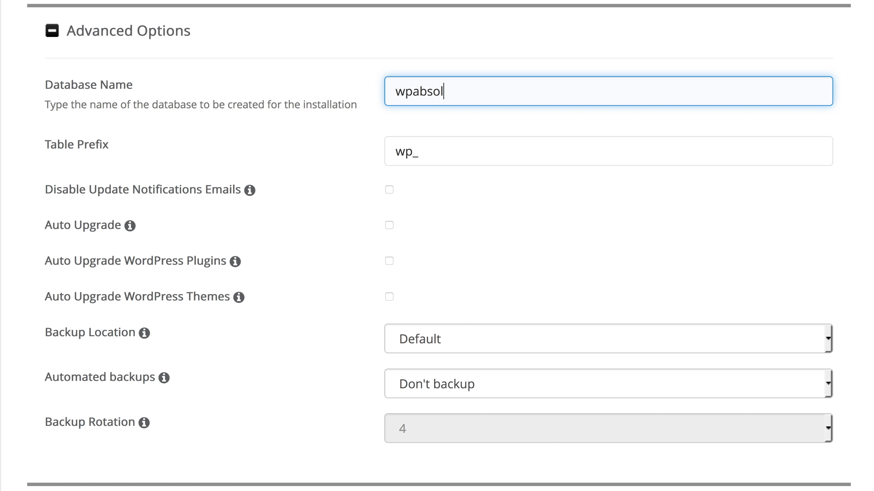
click(414, 155)
text(absolute)
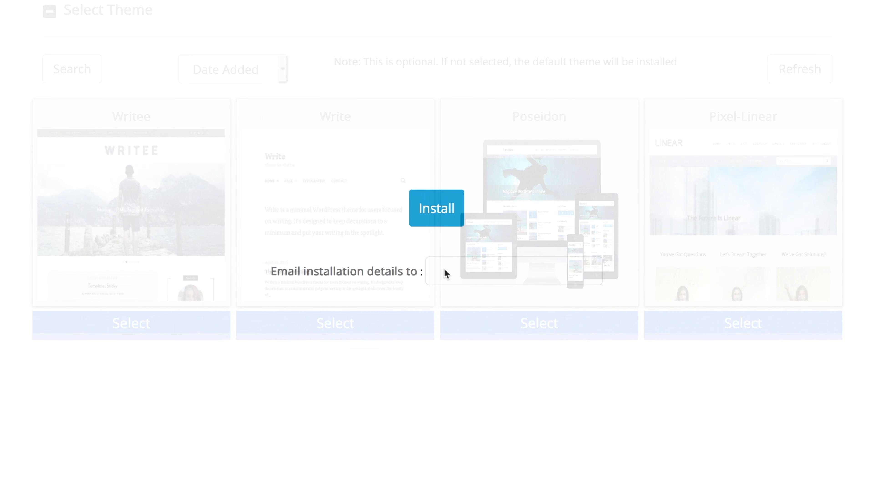
- Enter the e-mail address to receive installation details and run the WordPress install
click(444, 269)
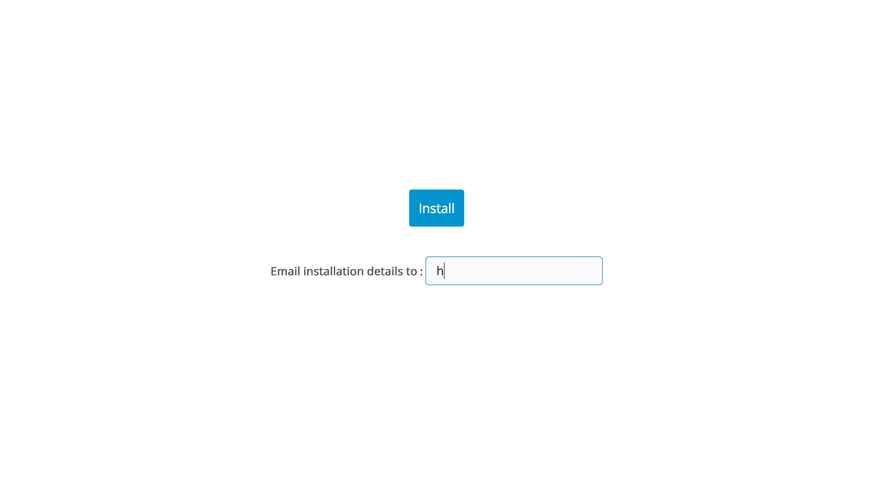
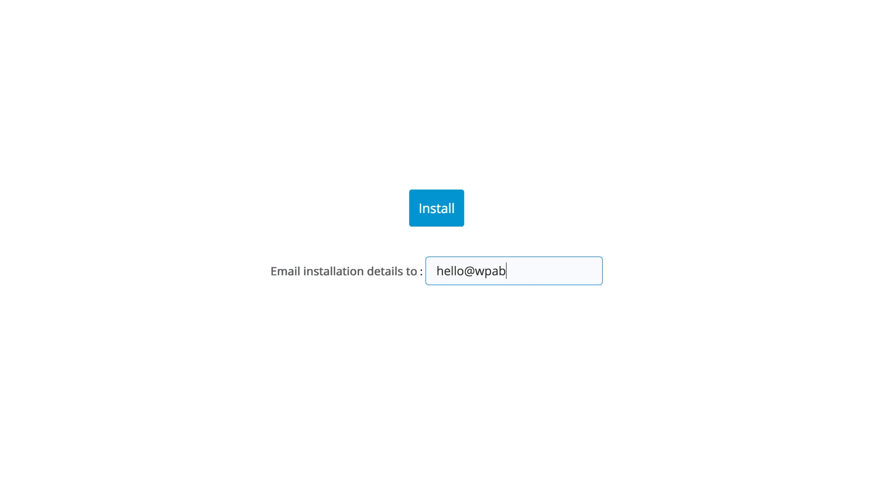
click(436, 212)
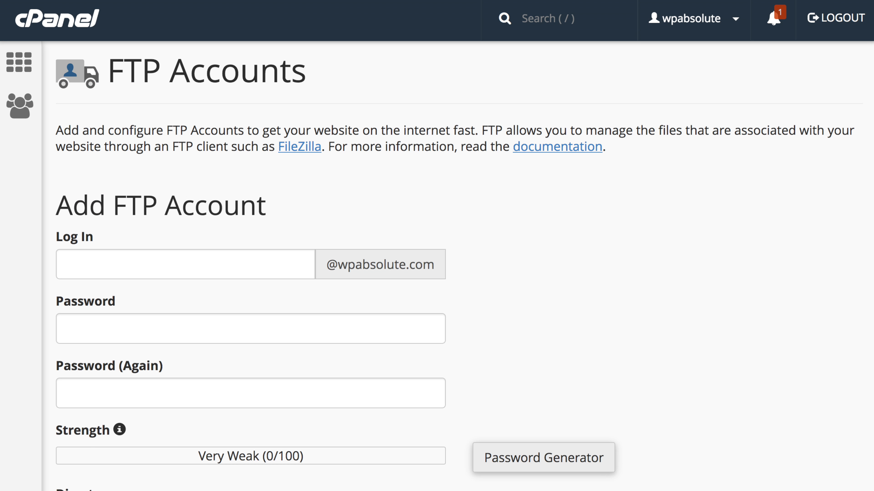
scroll(437, 246, down, 14)
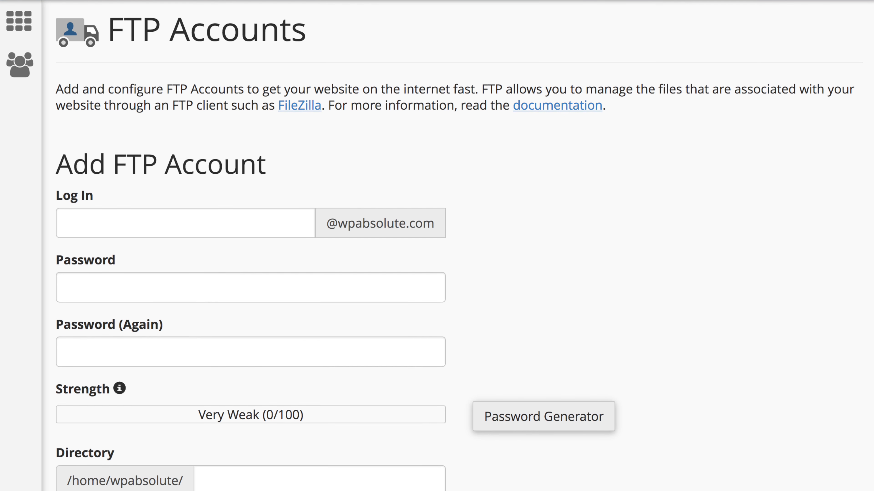
scroll(437, 246, down, 5)
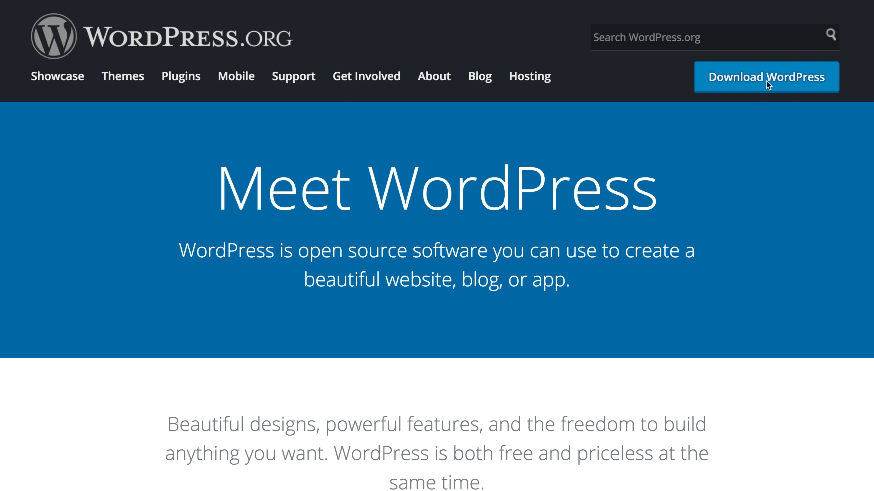
- Download WordPress 4.9.1 and unzip it into a wordpress folder
click(766, 82)
click(755, 198)
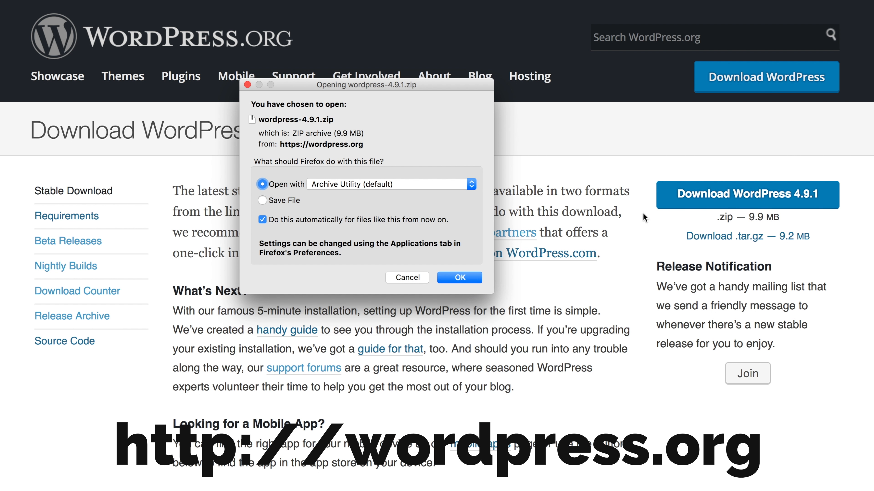
click(464, 278)
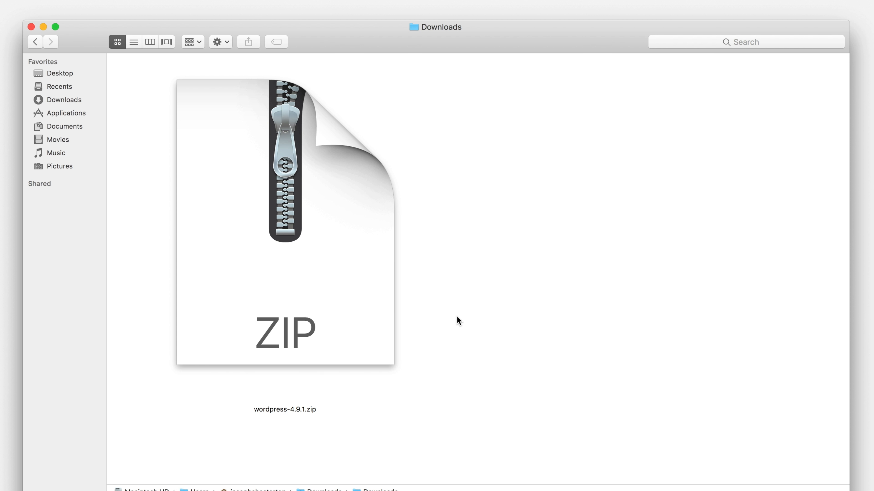
double_click(359, 285)
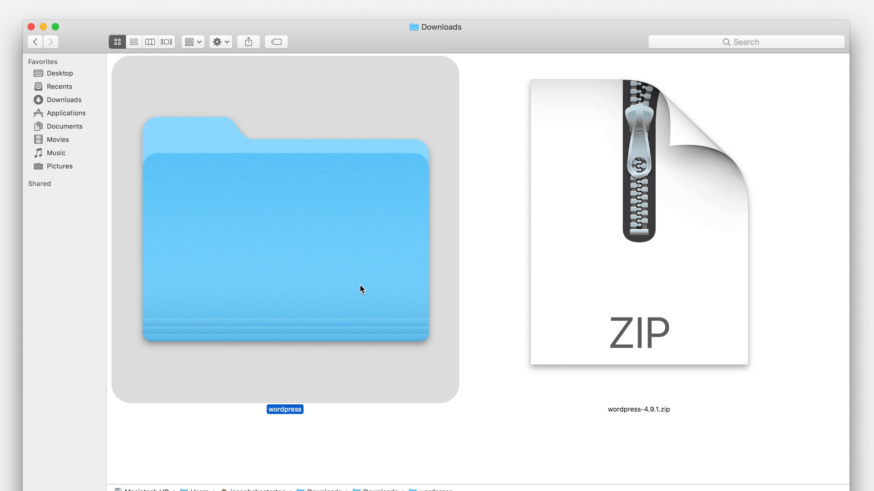
double_click(360, 284)
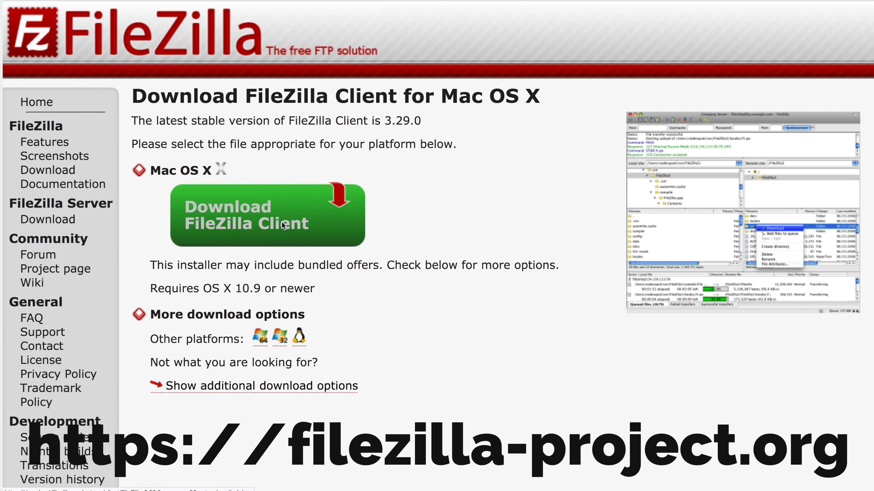
- Download FileZilla Client for Mac OS X and launch its installer
click(283, 224)
click(580, 279)
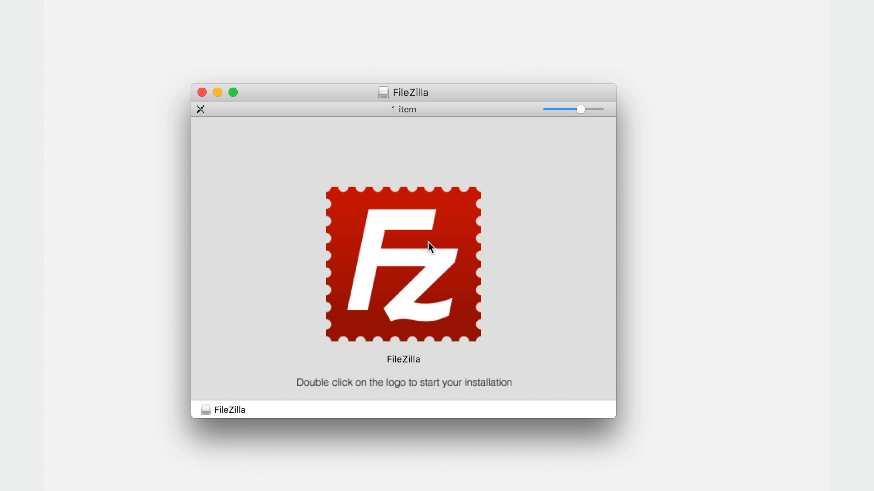
double_click(429, 246)
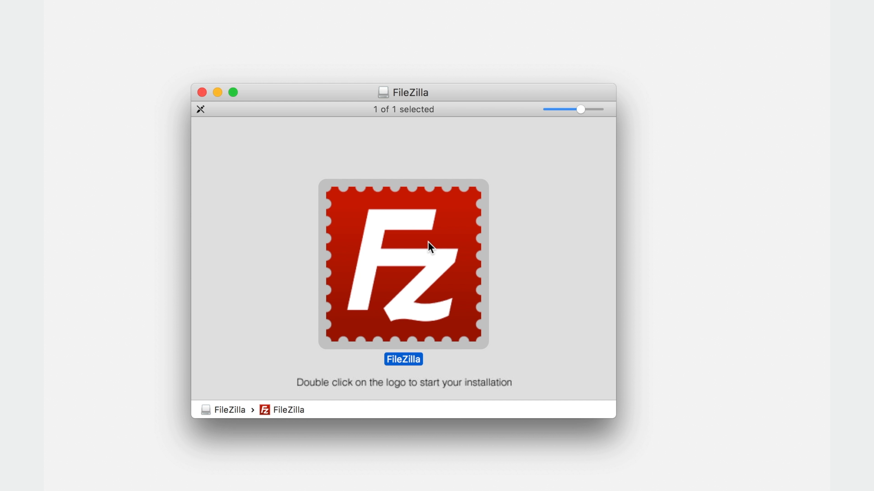
- Install FileZilla, skipping the optional Opera browser offer
click(665, 412)
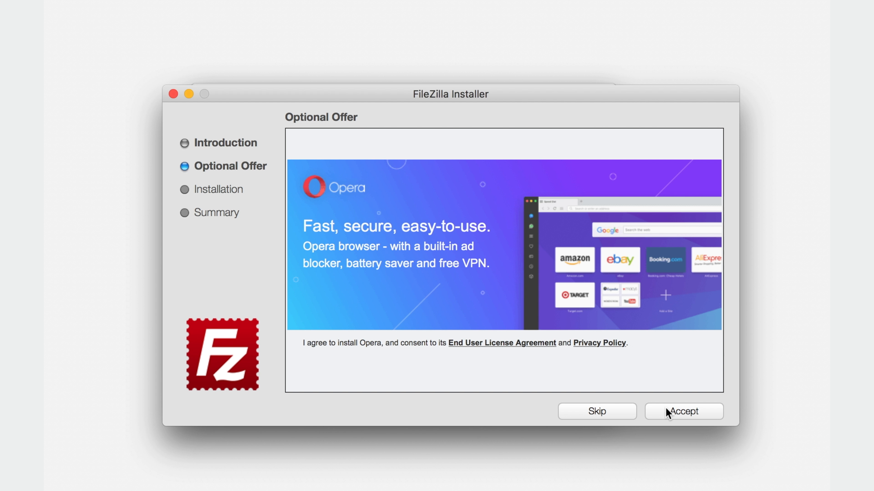
click(599, 413)
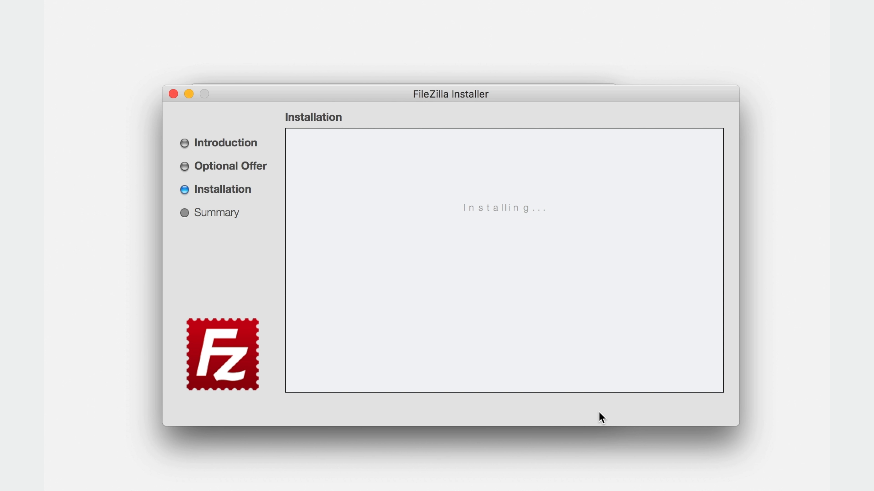
click(676, 413)
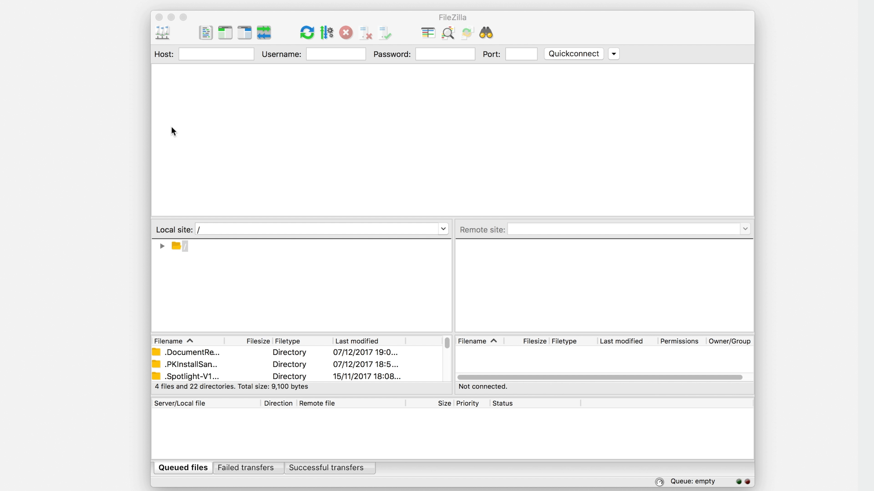
- Enter FTP host ftp.wpabsolute.com with the username and password, then search the helpdesk for 'ftp logins'
click(189, 55)
text(ftp.wpabsolute.com)
key(Tab)
text(username)
key(Tab)
text(password1)
key(Tab)
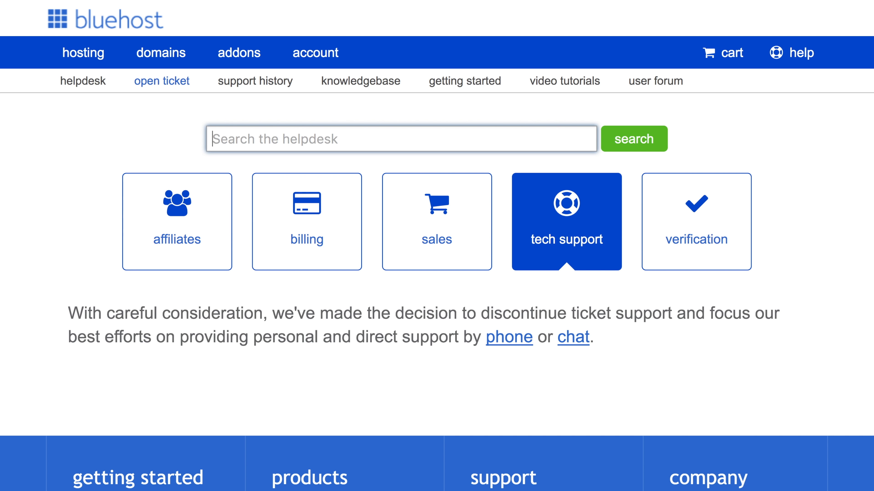
text(ft)
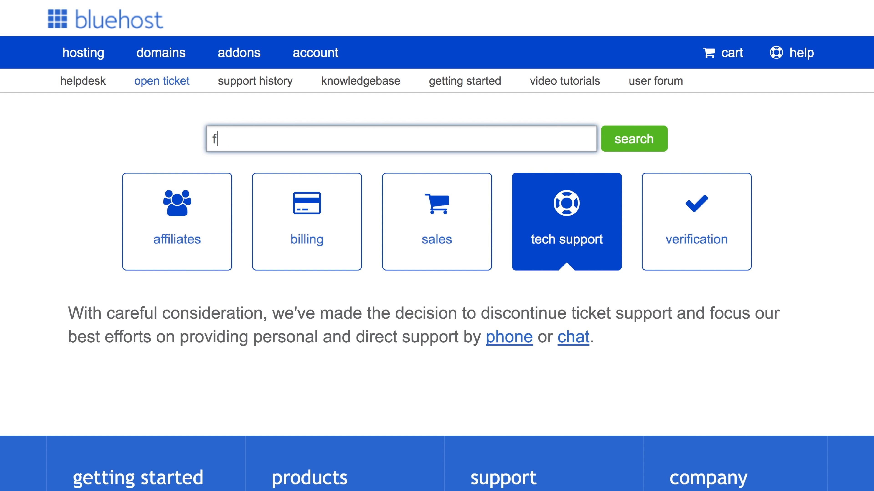
text(p logins)
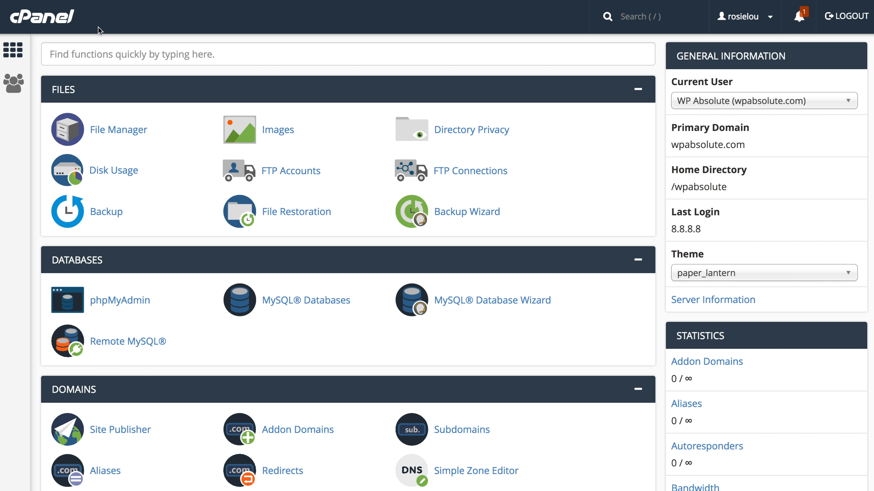
- Read the FTP server and username under Special FTP Accounts, then quick-connect to ftp.wpabsolute.com
click(279, 174)
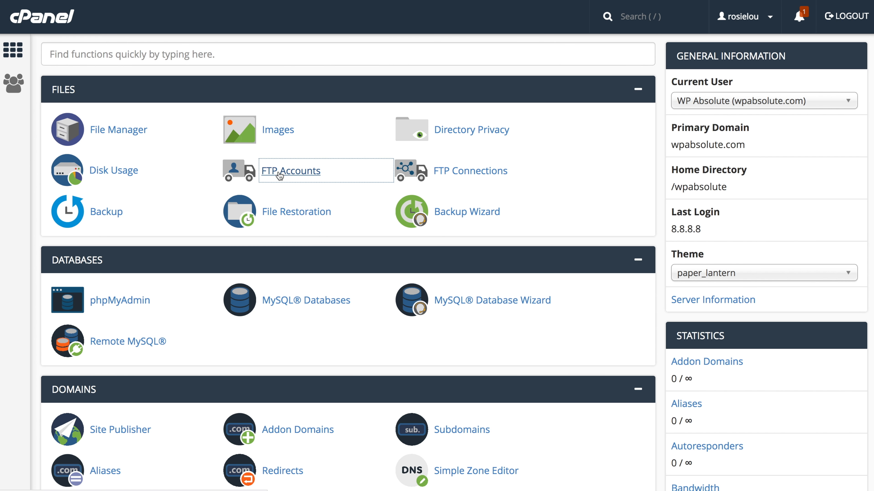
scroll(280, 175, down, 5)
scroll(436, 245, down, 7)
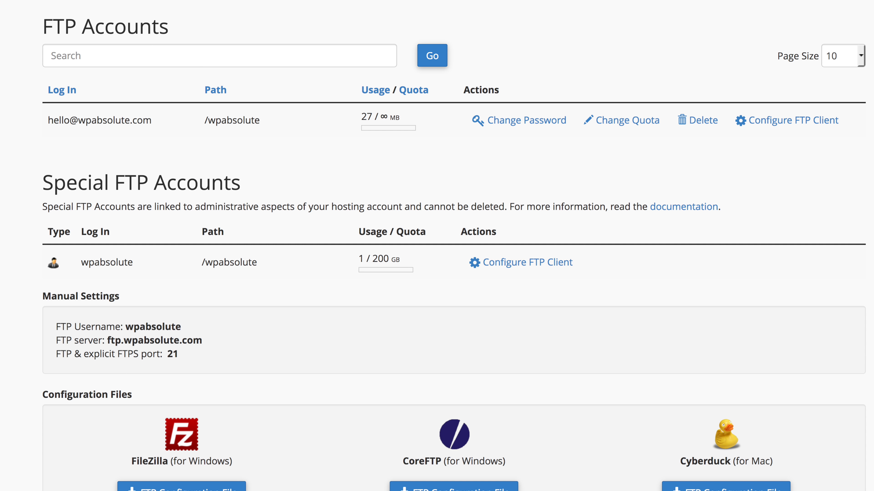
scroll(437, 246, down, 5)
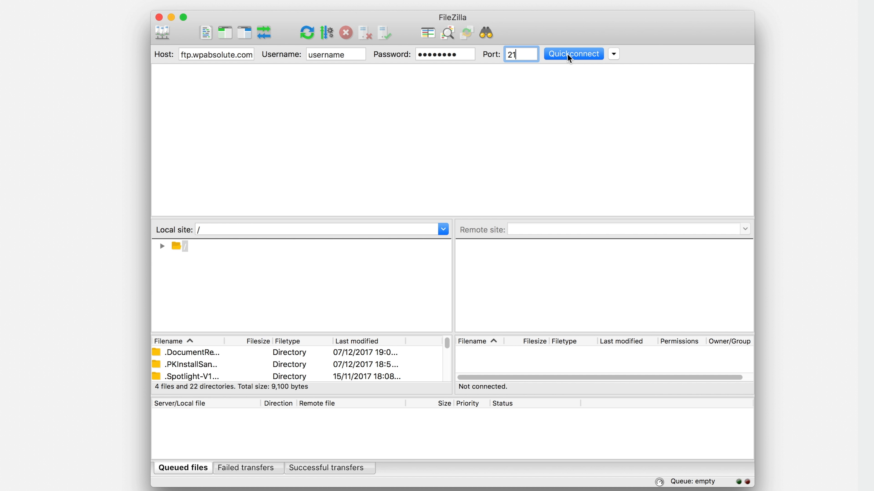
click(569, 56)
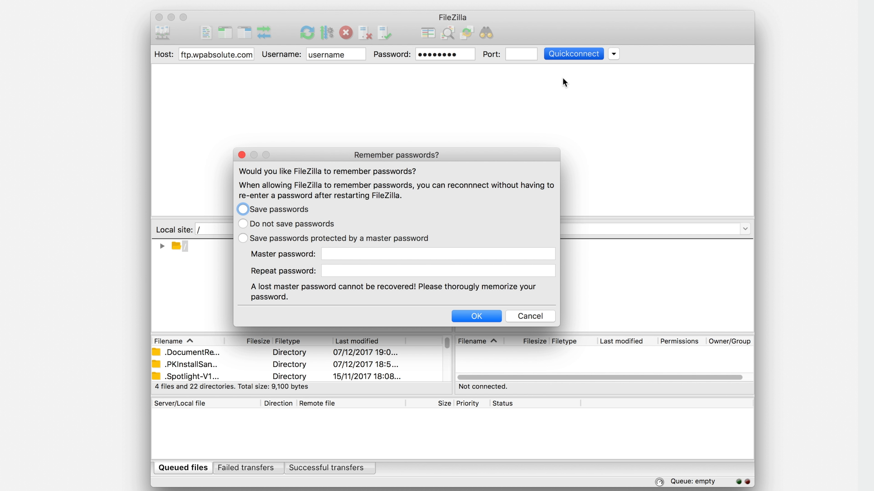
- Save the password, then open the remote public_html folder under the server root
click(241, 211)
click(477, 316)
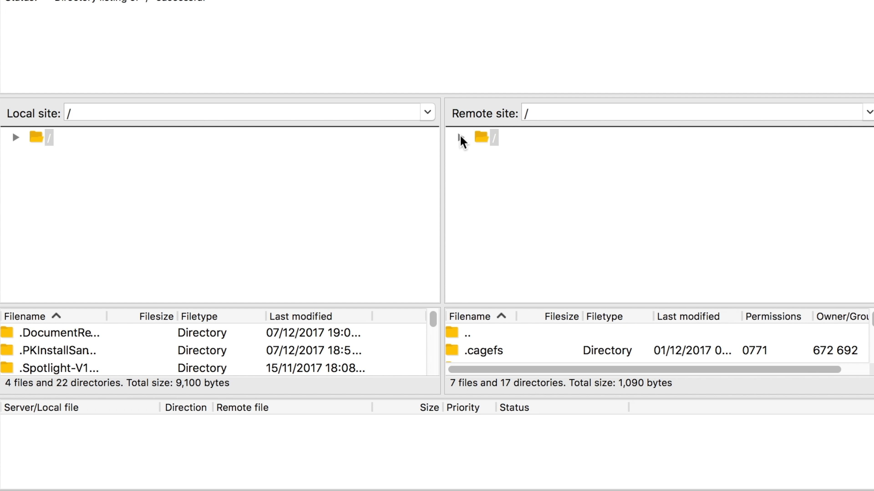
click(460, 138)
scroll(508, 170, down, 5)
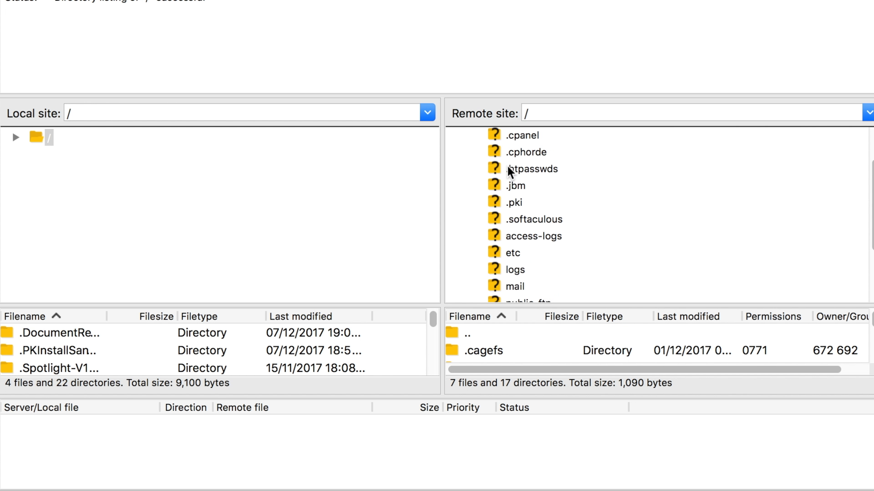
click(516, 232)
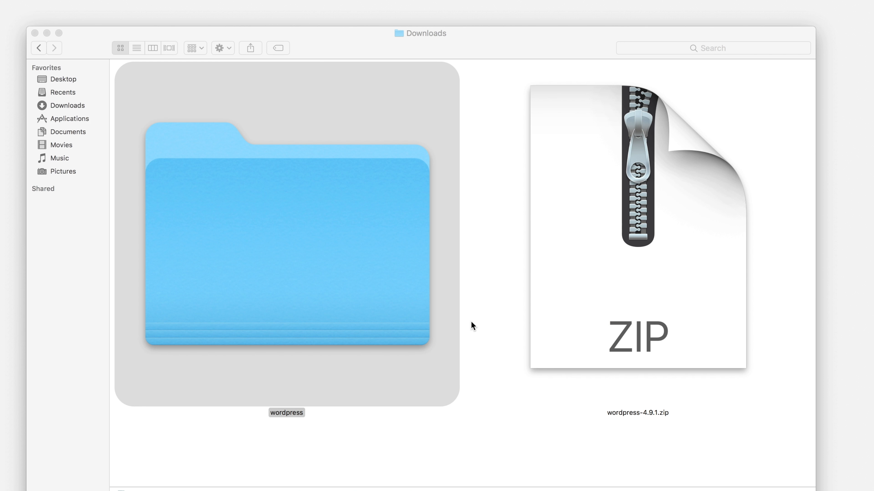
- Select all 19 items in the wordpress folder and drag them onto remote public_html
double_click(276, 270)
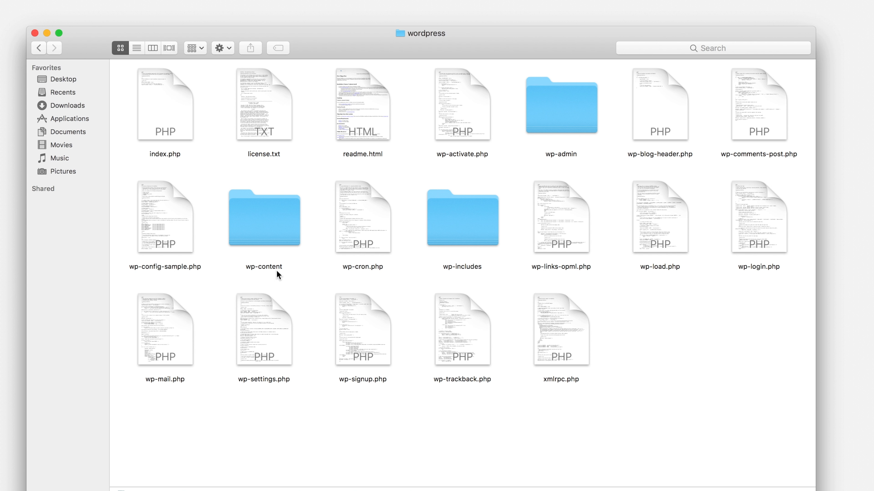
drag(118, 79, 809, 421)
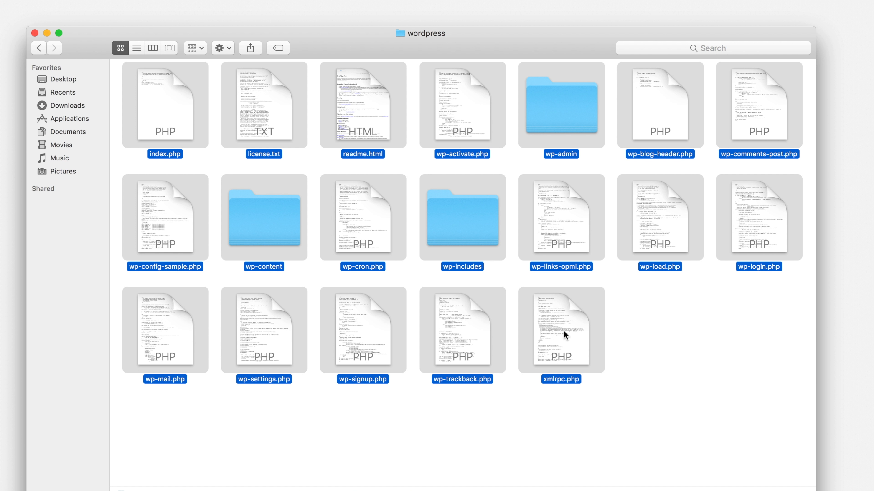
drag(566, 330, 873, 323)
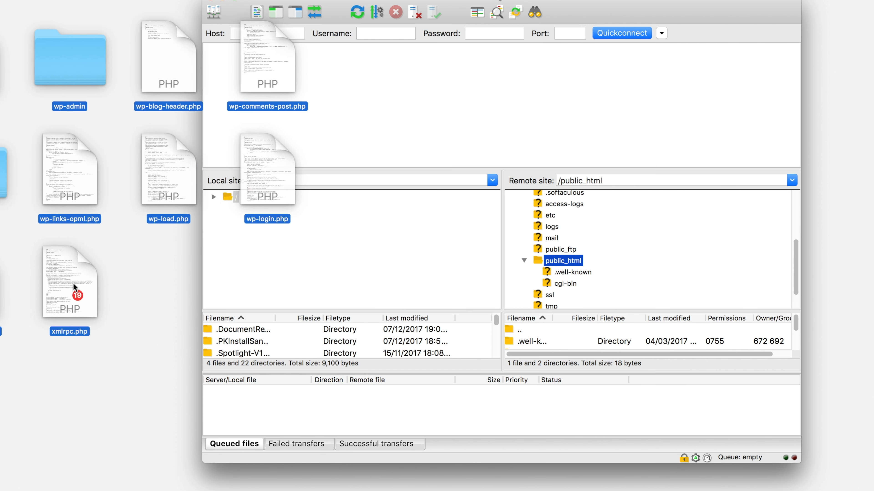
drag(74, 284, 574, 262)
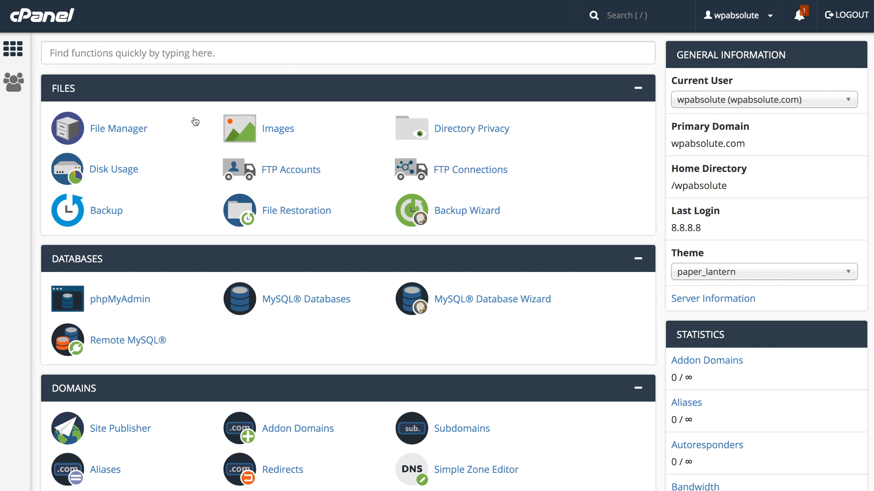
- Create the database 'wordpress' (wpabsolute_wordpress) in MySQL Databases and check it in the list
click(281, 305)
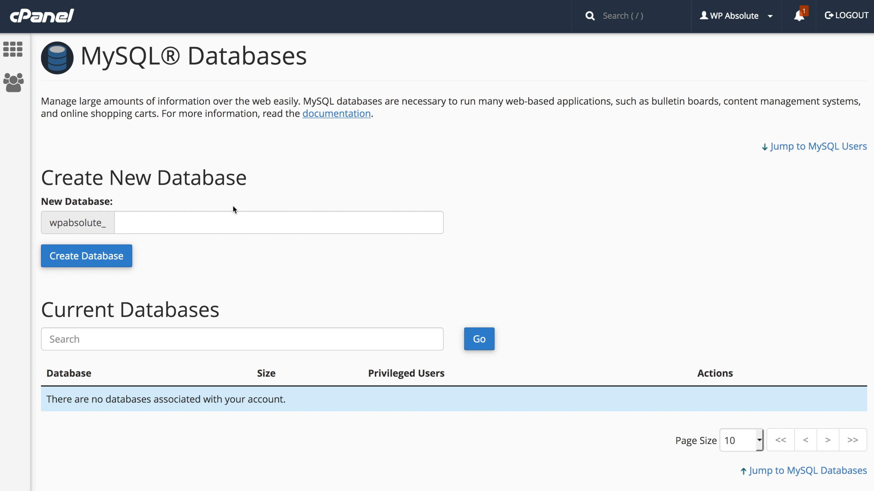
click(233, 219)
text(wordpress)
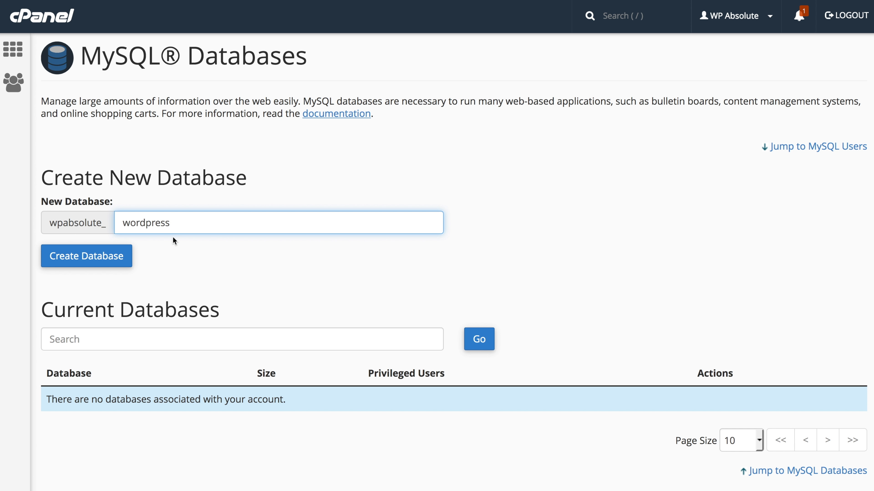
click(114, 255)
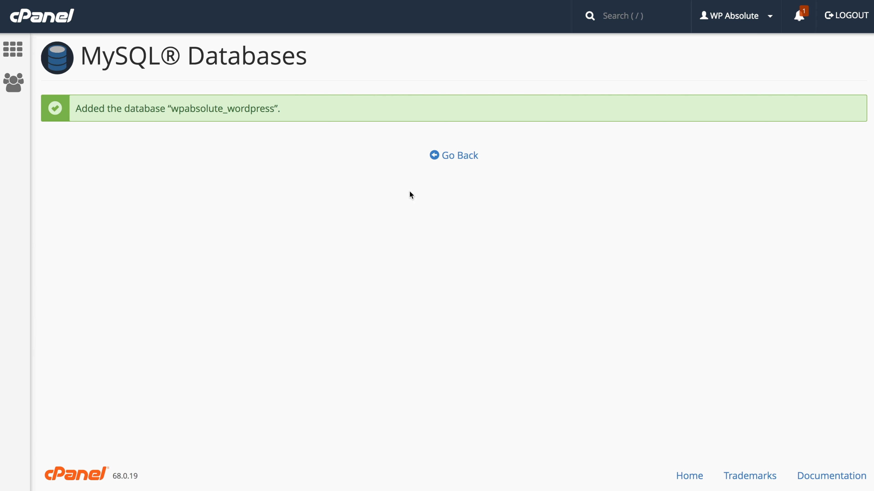
click(457, 158)
scroll(481, 172, down, 1)
scroll(480, 171, down, 10)
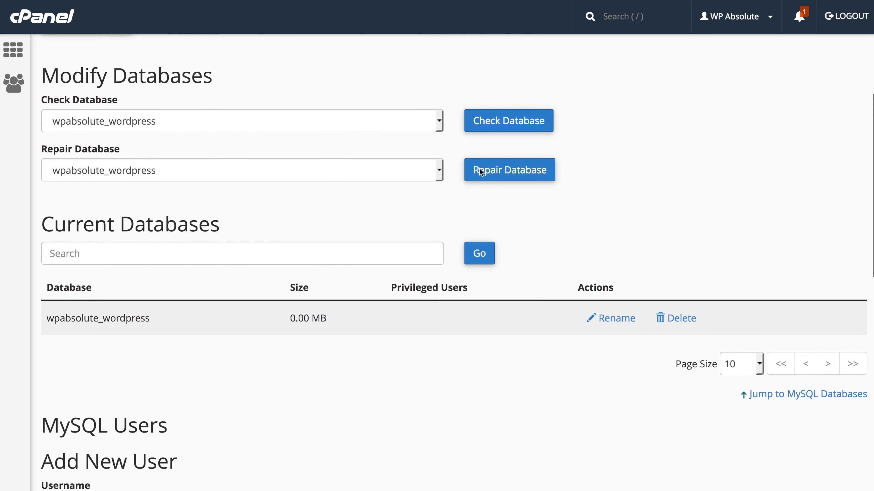
- Create the MySQL user wpabsolute_user with its password
click(332, 311)
text(user)
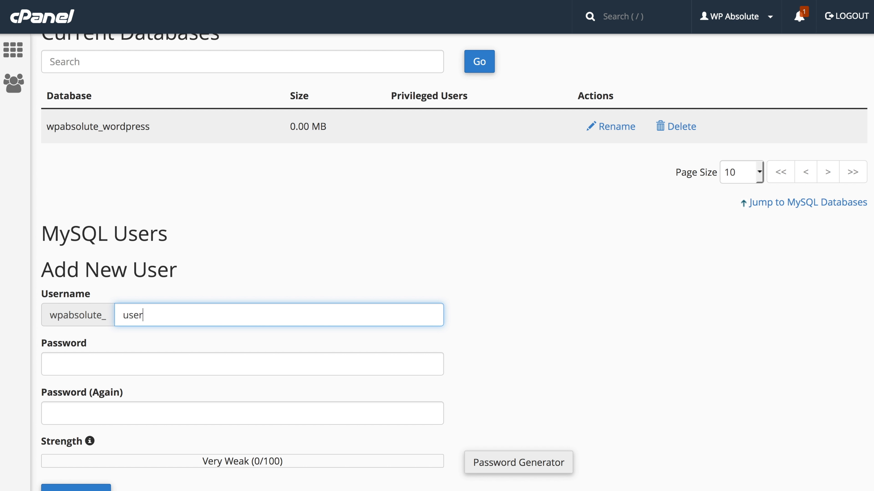
scroll(517, 464, down, 5)
key(Tab)
text(pass)
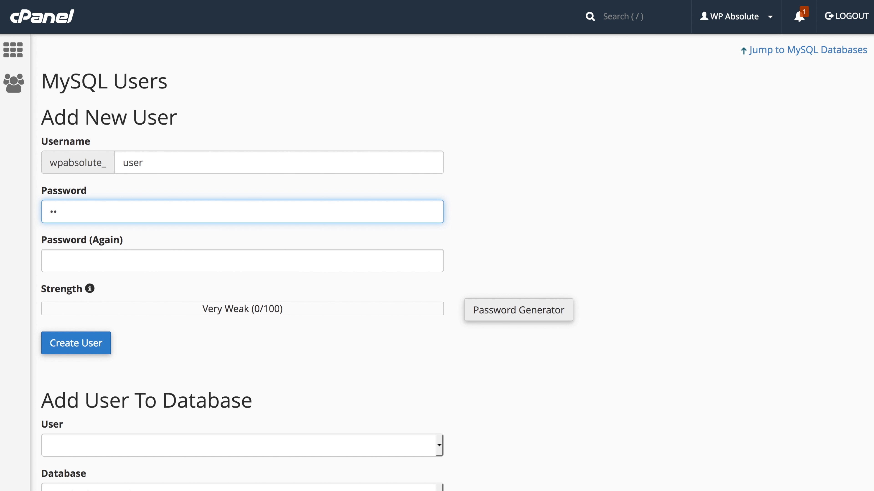
text(word12)
key(Tab)
text(password12)
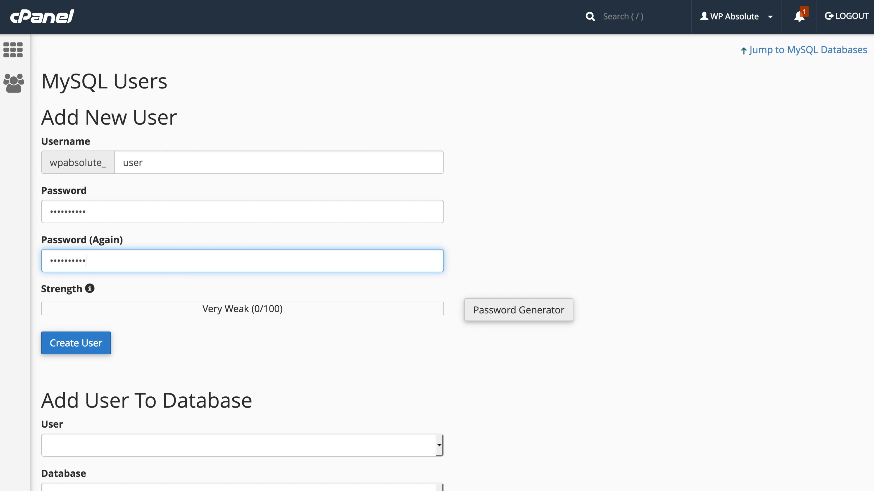
key(Return)
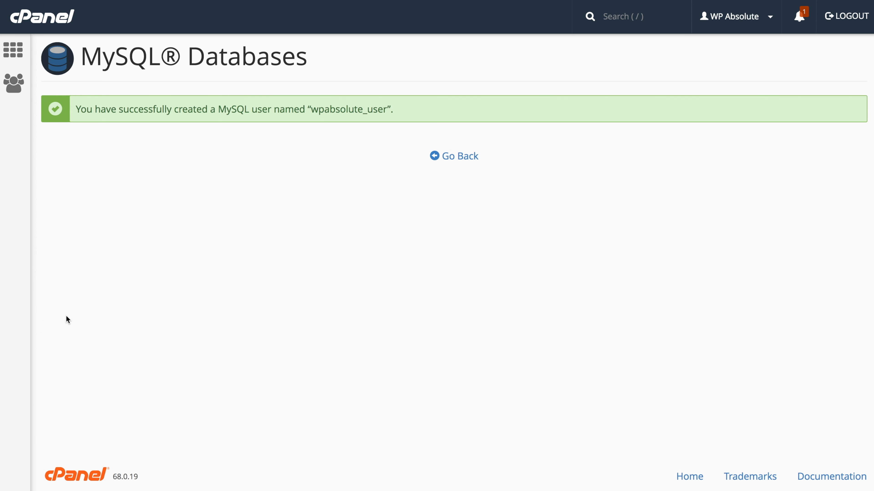
- Add wpabsolute_user to the wpabsolute_wordpress database
click(455, 156)
scroll(471, 112, down, 5)
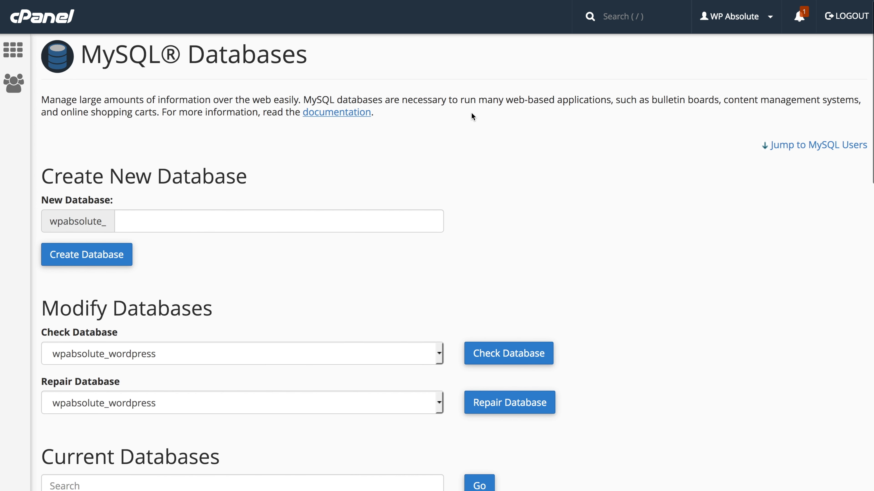
scroll(471, 113, down, 9)
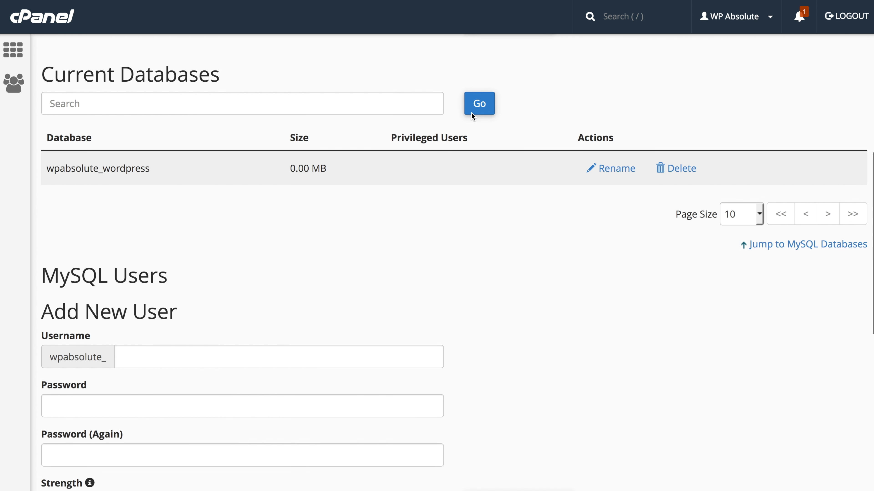
scroll(471, 114, down, 7)
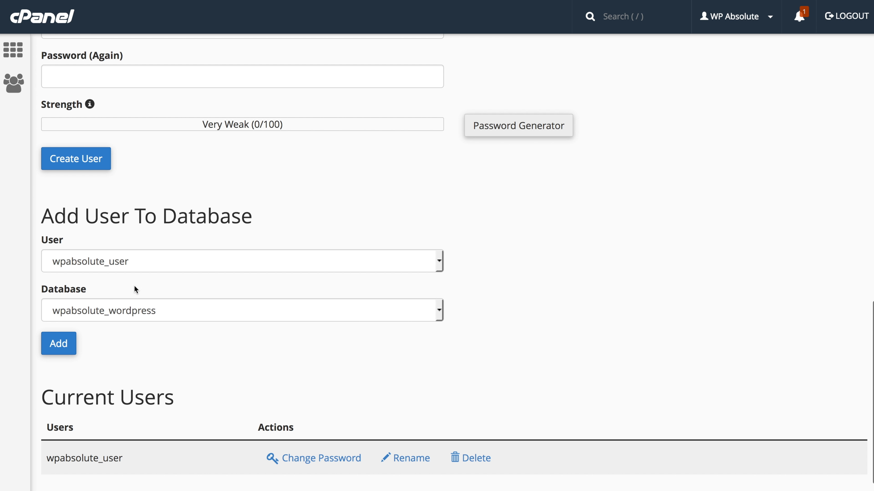
click(58, 344)
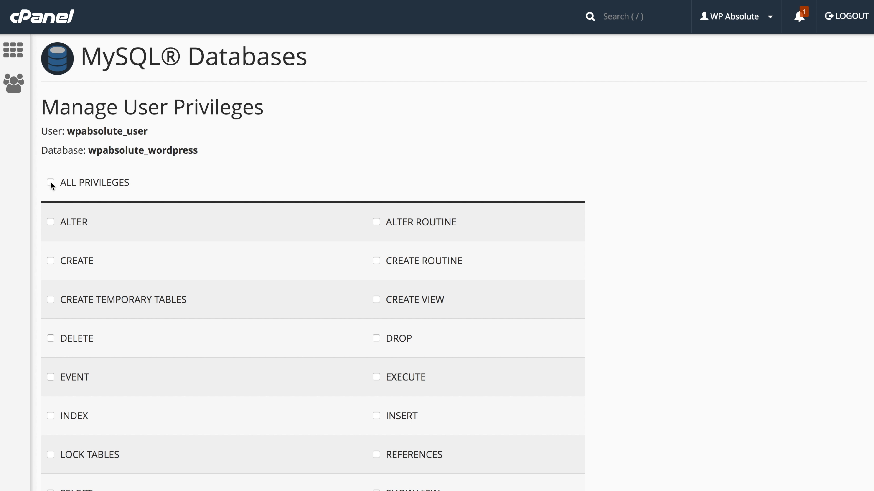
- Grant wpabsolute_user ALL PRIVILEGES on wpabsolute_wordpress and return to MySQL Databases
click(50, 183)
scroll(55, 190, down, 3)
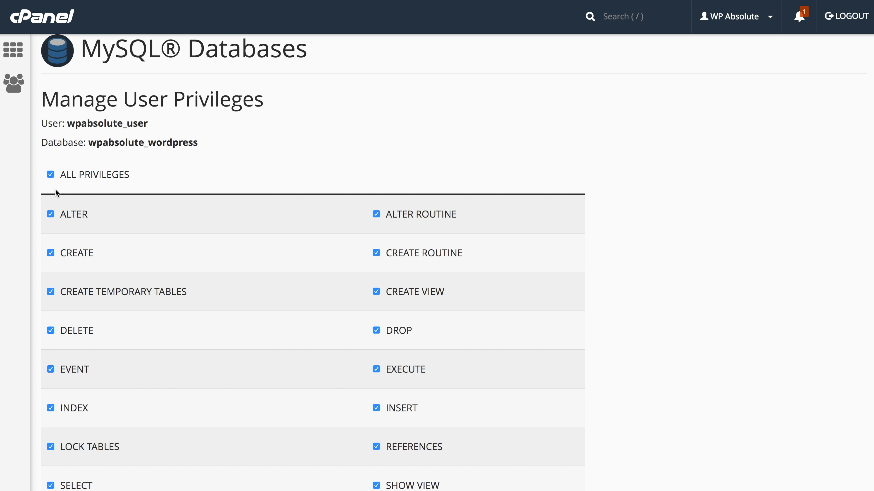
scroll(62, 207, down, 5)
click(77, 400)
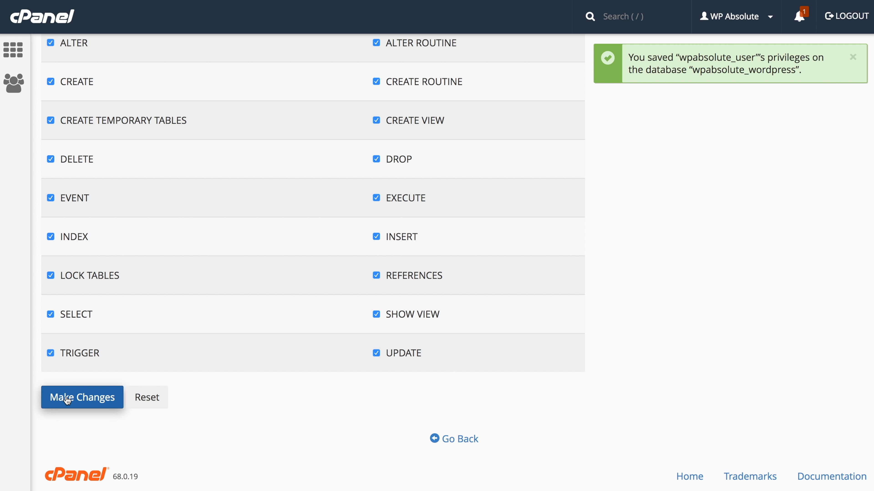
click(455, 442)
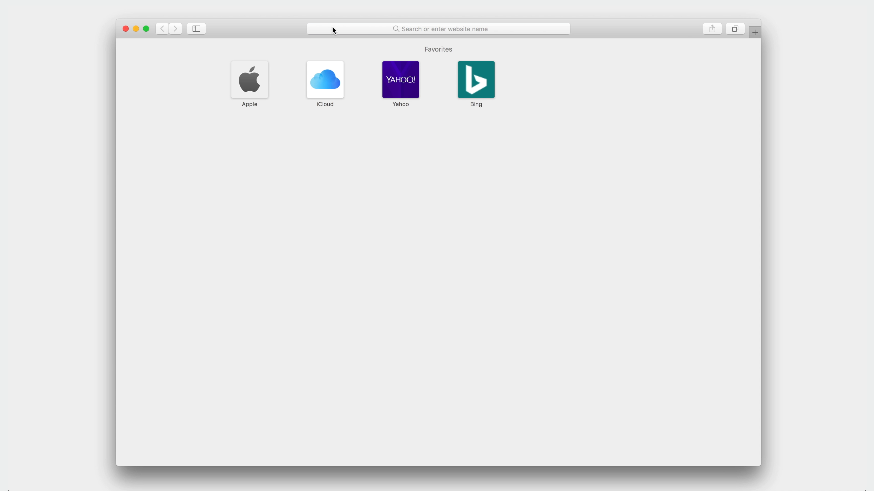
click(334, 30)
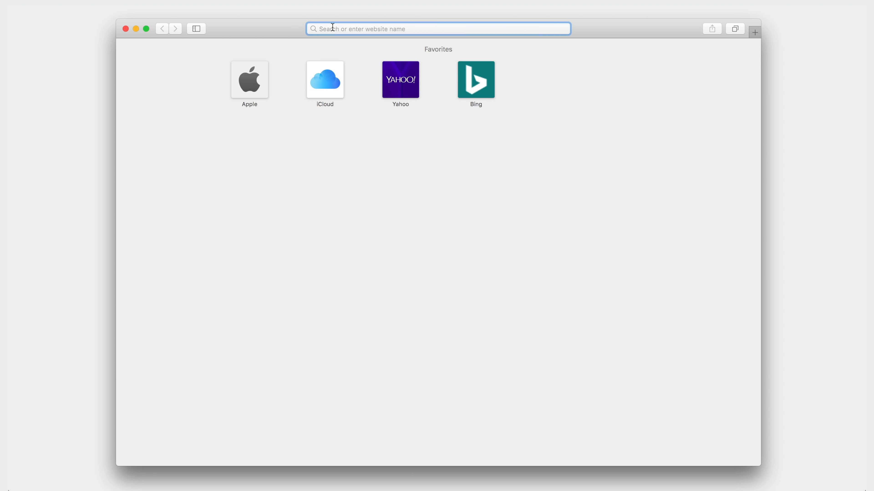
- Load wpabsolute.com, choose English (United States), and proceed to the database connection form
text(http://wpabsolute.com)
key(Return)
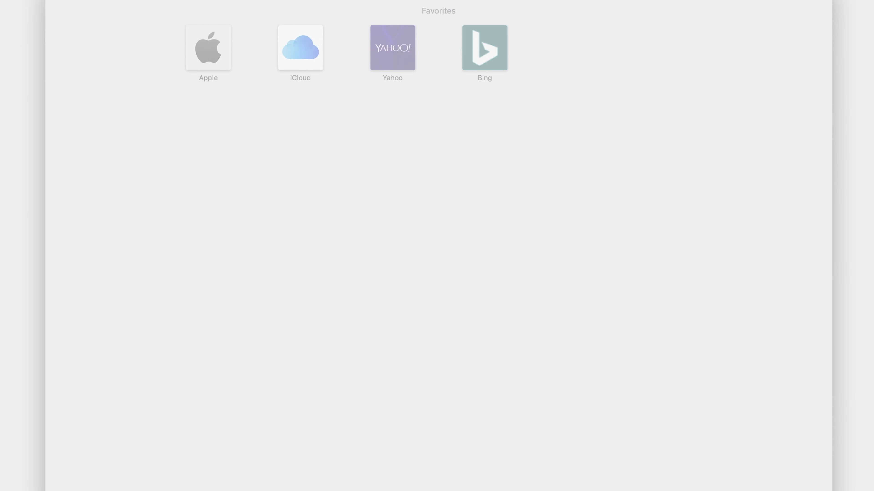
scroll(382, 169, down, 4)
scroll(383, 171, down, 5)
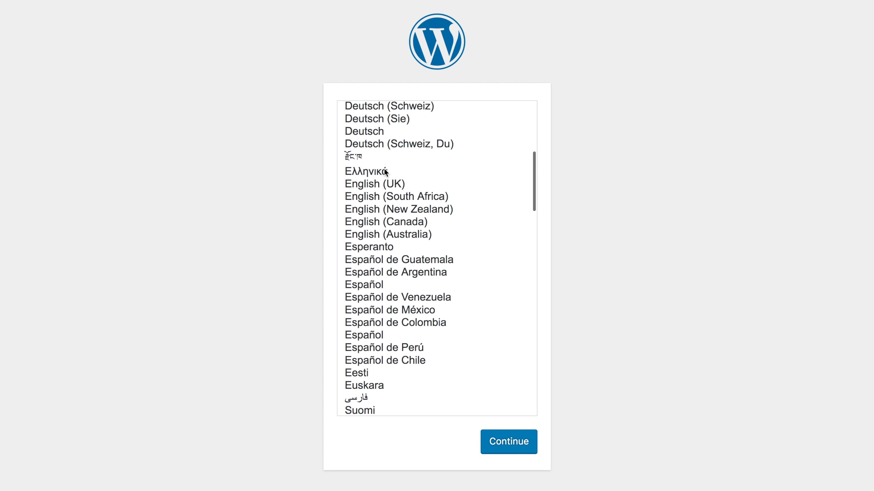
scroll(384, 171, up, 7)
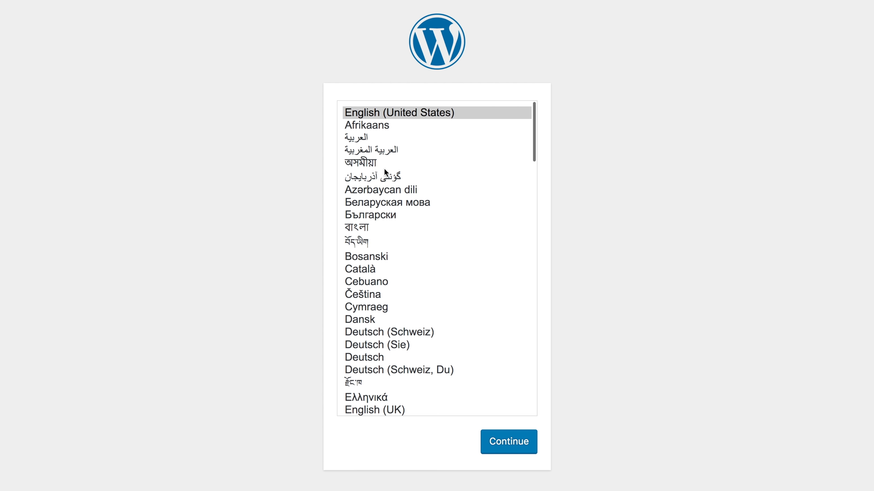
click(509, 442)
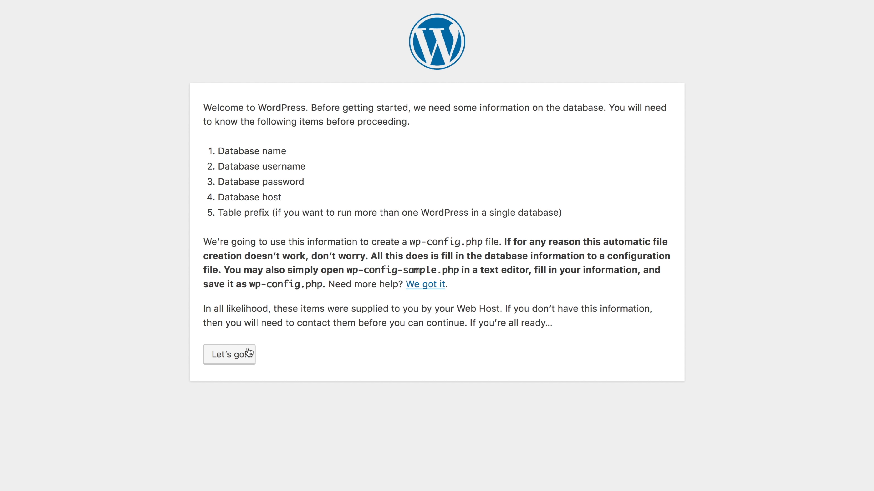
click(236, 355)
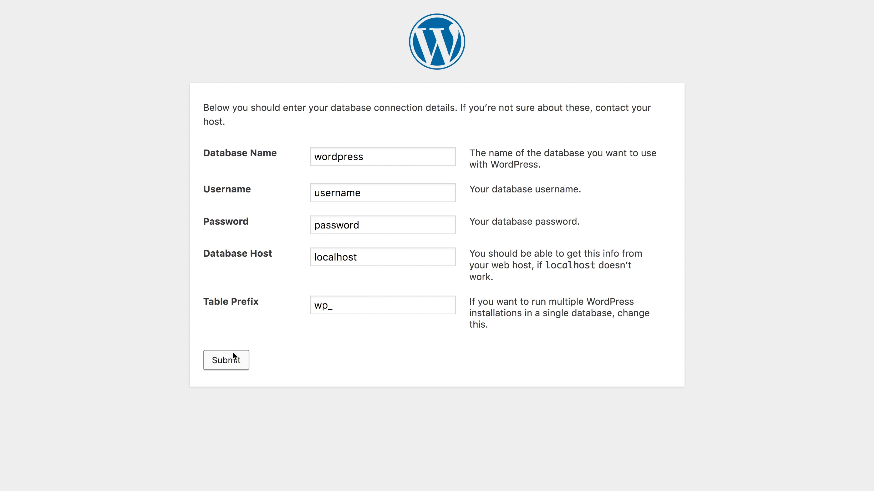
- Submit database wpabsolute_wordpress, user wpabsolute_user and its password as connection details
click(315, 158)
text(wpabsolute_)
click(315, 191)
text(wpabsolute_)
key(End)
key(shift+Left)
key(shift+Left)
key(shift+Left)
key(shift+Left)
key(BackSpace)
double_click(321, 225)
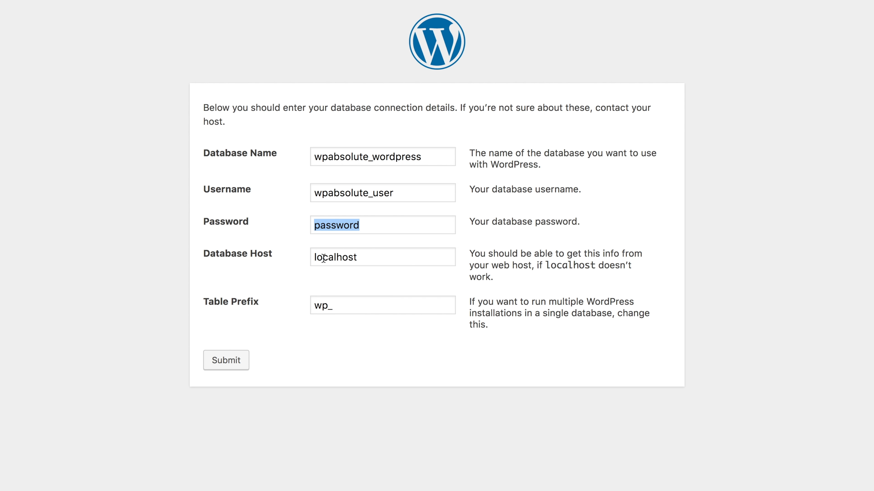
click(236, 363)
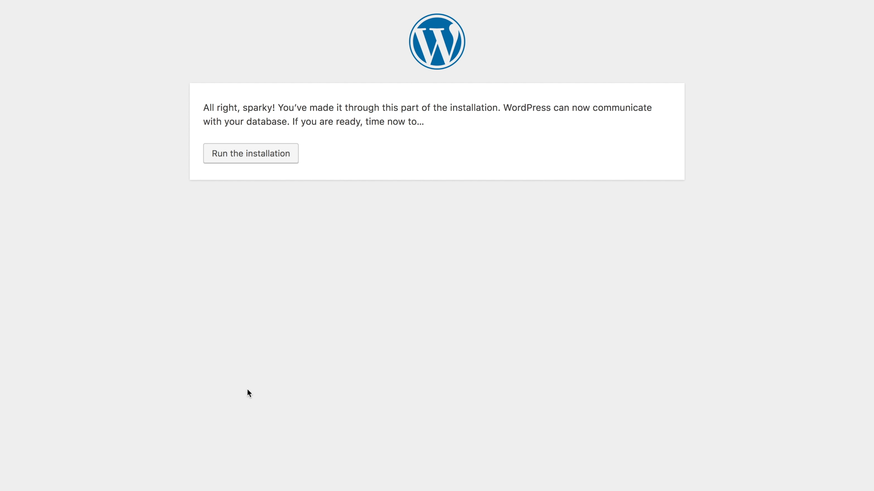
- Run the installation and set the site title to WP Absolute
click(243, 156)
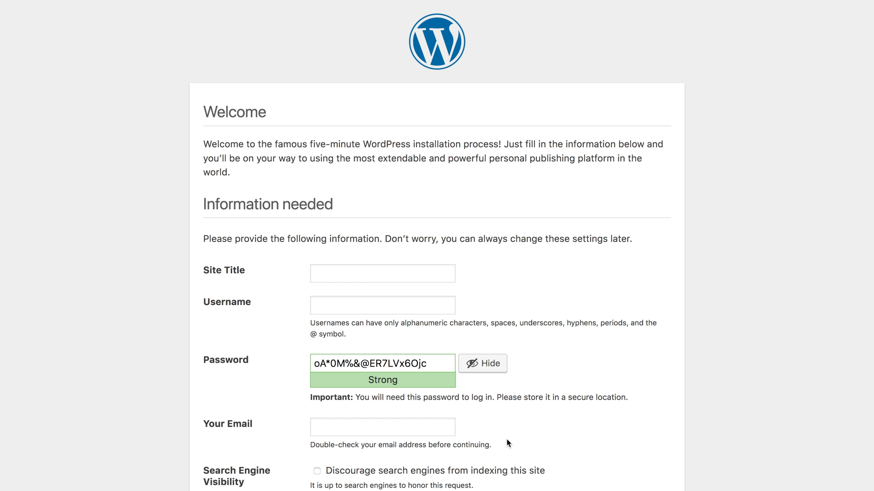
text(WP)
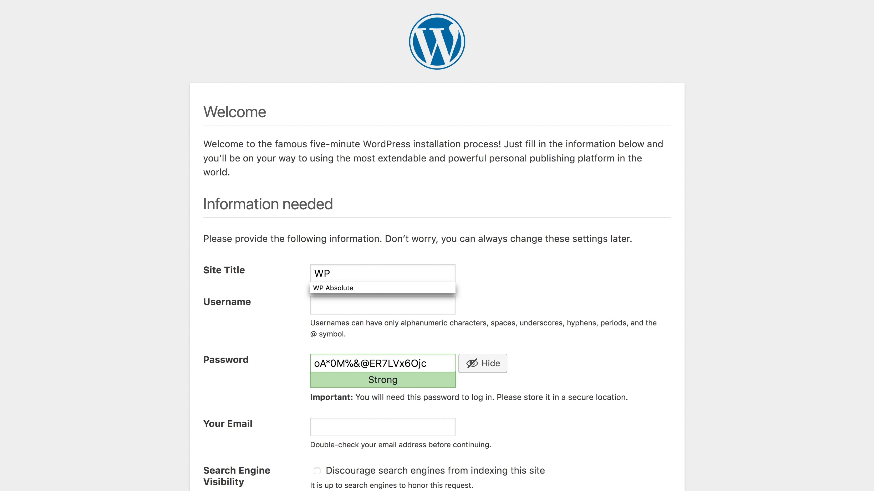
key(Down)
key(Return)
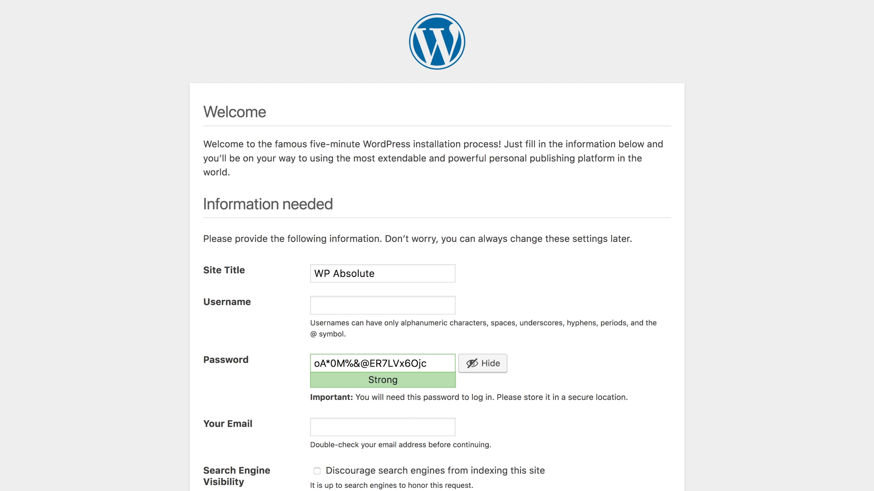
- Enter the admin username and admin e-mail, install WordPress, and go to the login page
key(Tab)
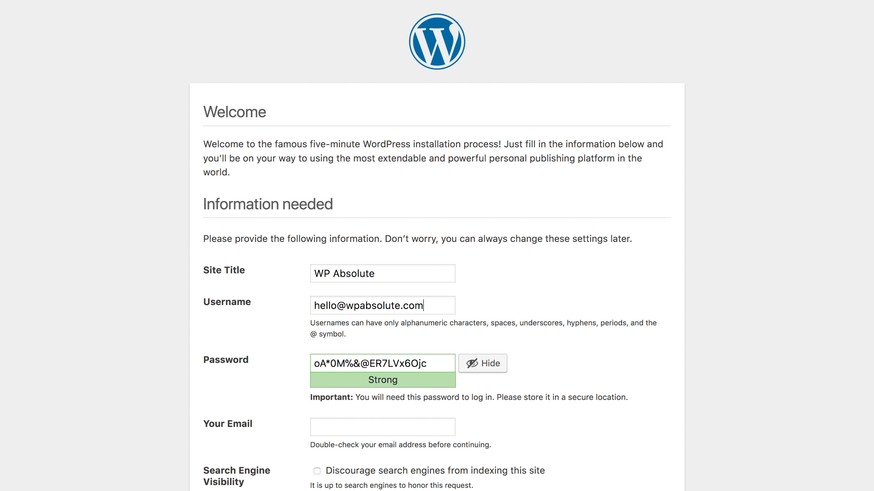
key(Tab)
key(Tab)
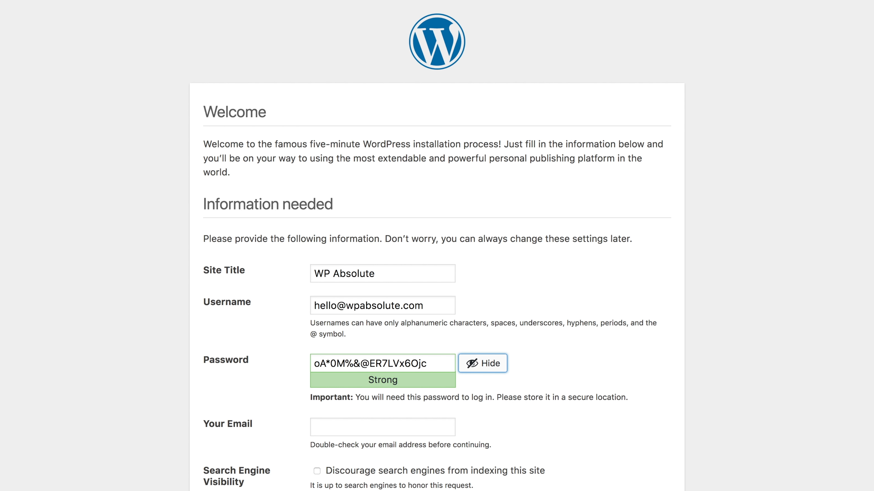
key(Tab)
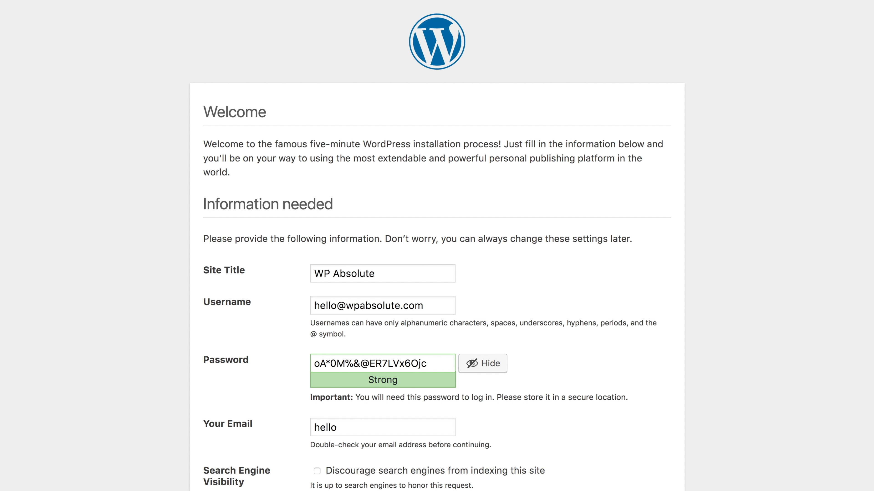
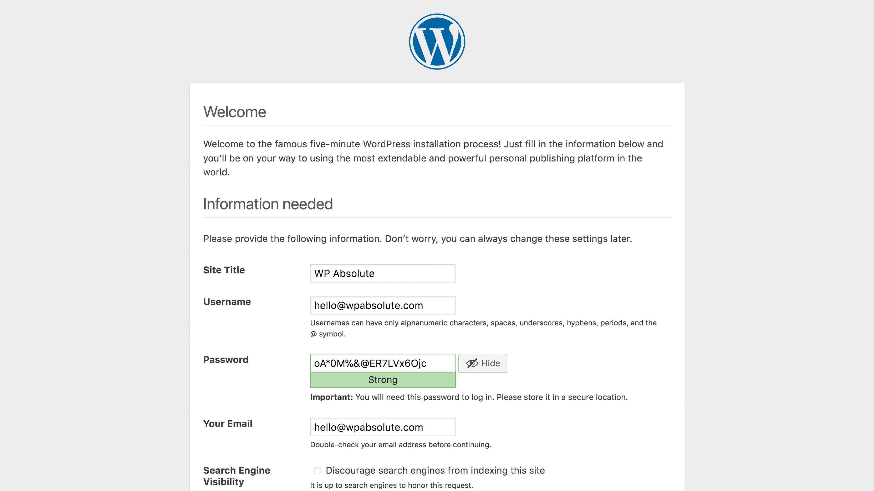
scroll(437, 246, down, 3)
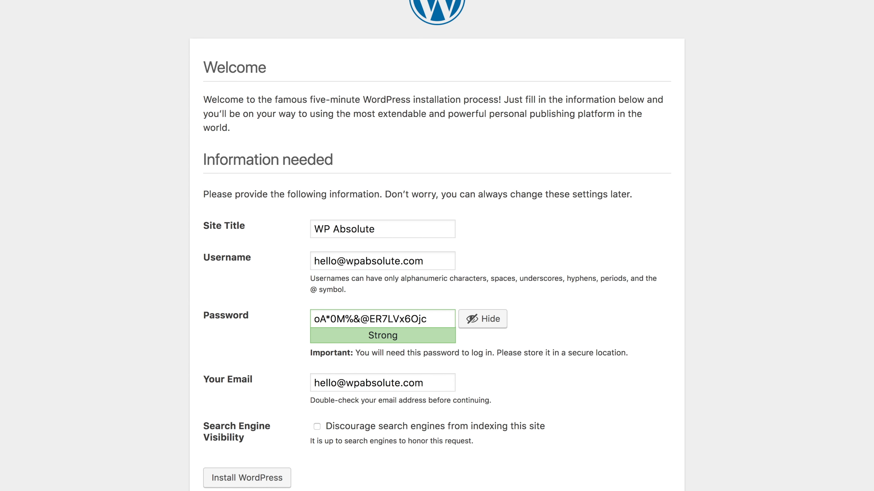
click(255, 482)
click(224, 263)
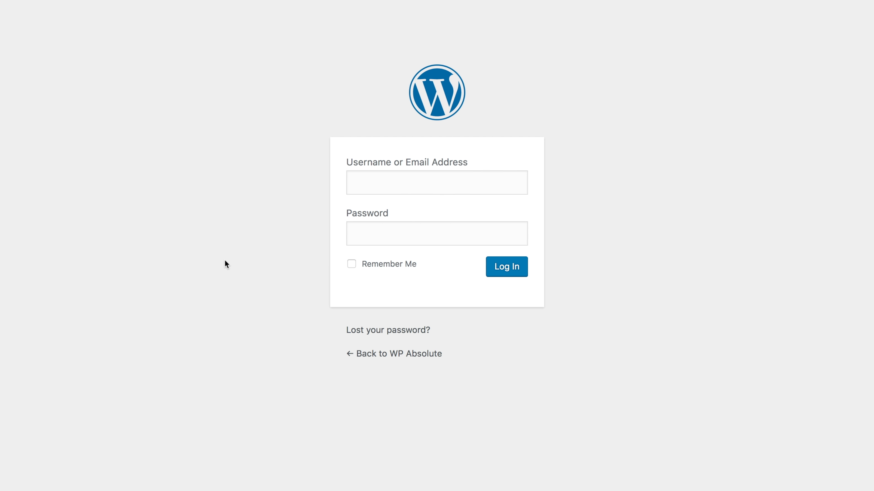